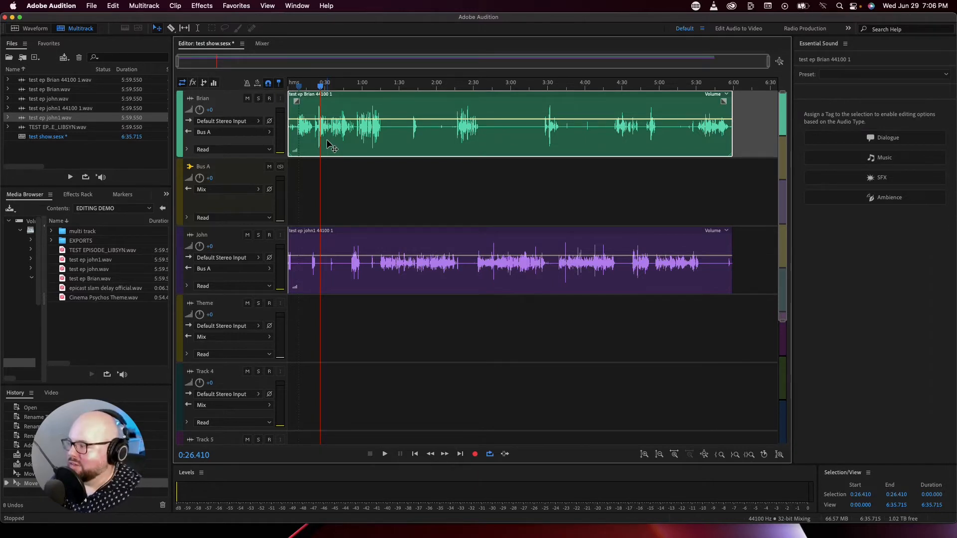
left_click(30, 28)
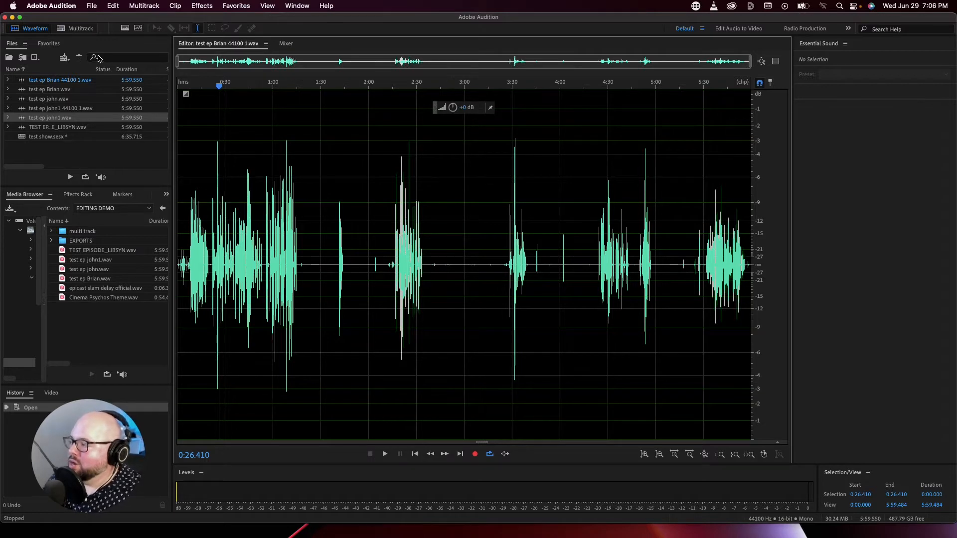
left_click(81, 30)
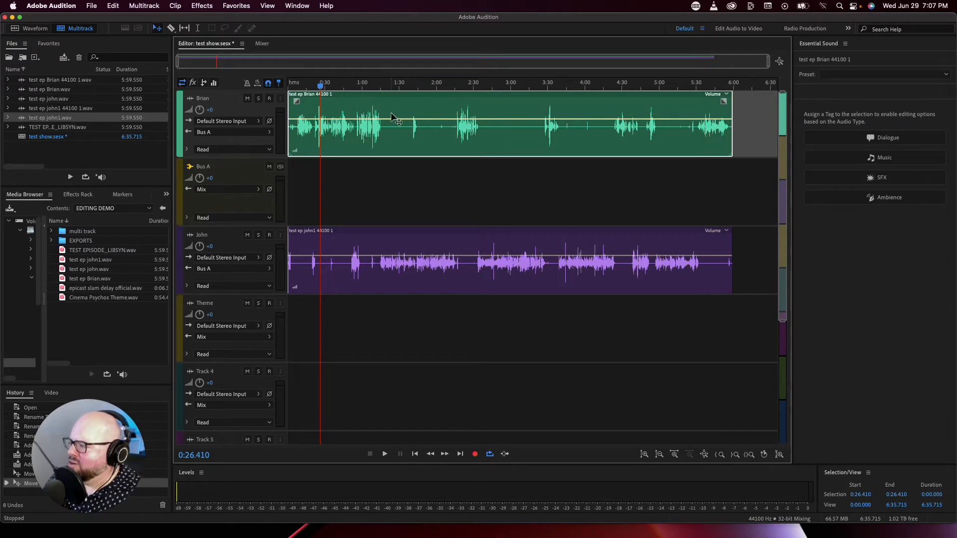
Add a Parametric Equalizer to the first track-effects slot of the first voice track and place its window over the tracks
left_click(76, 196)
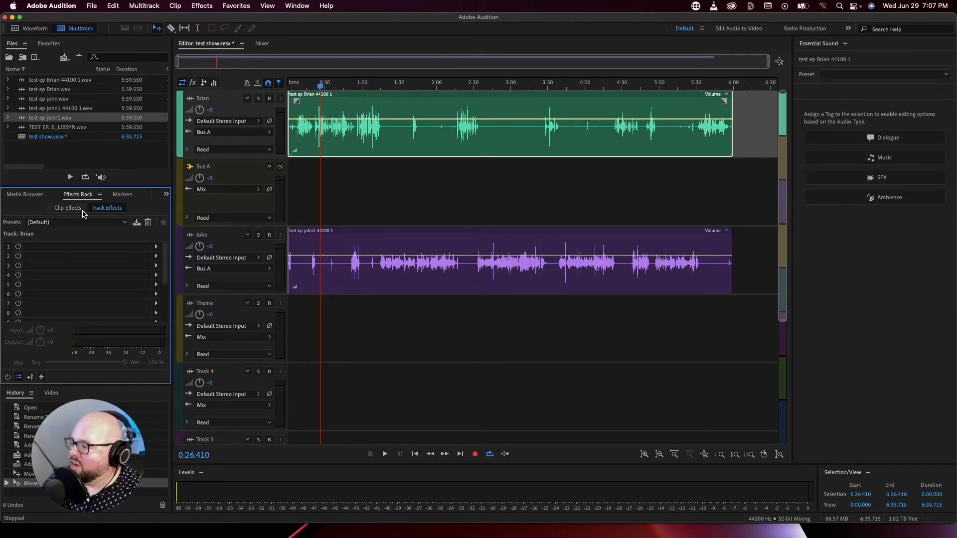
left_click(156, 247)
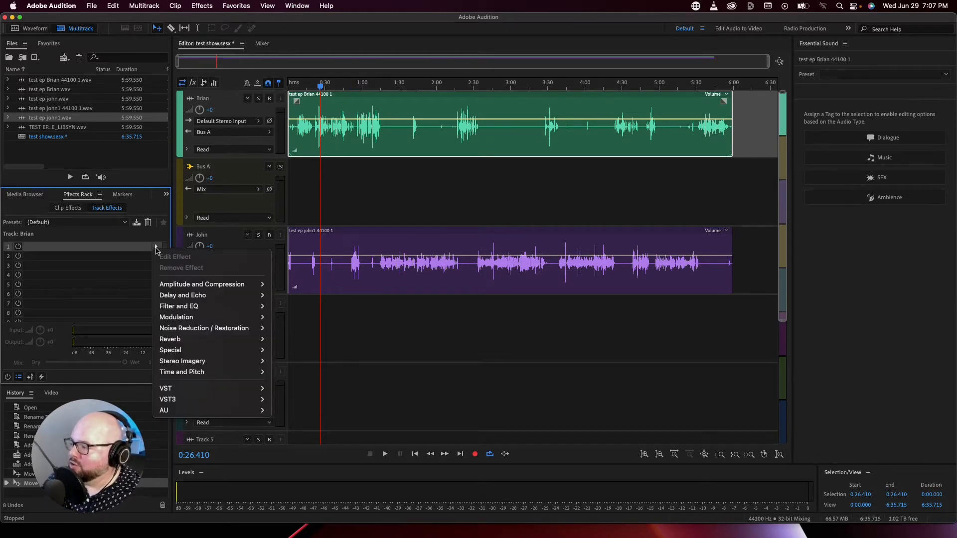
mouse_move(182, 310)
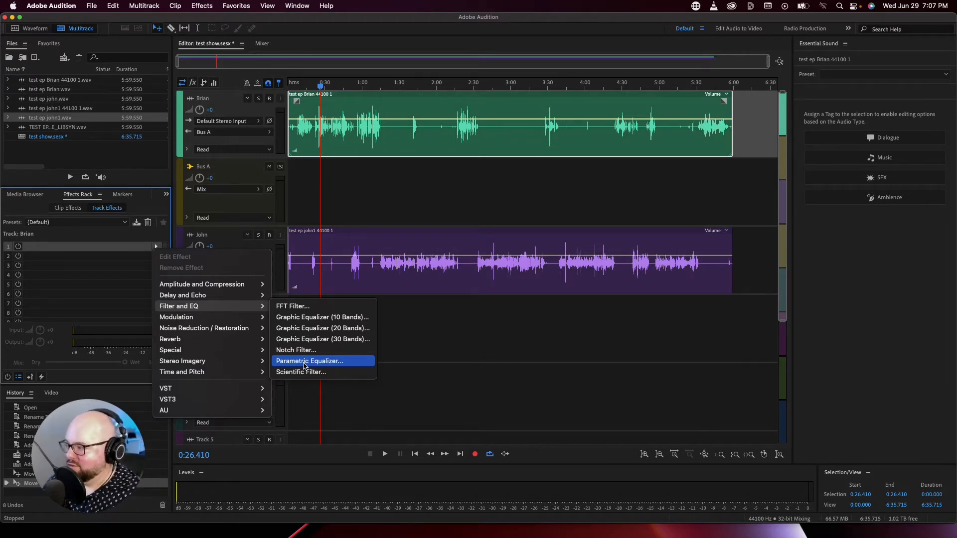
left_click(303, 361)
left_click_drag(474, 134, 331, 122)
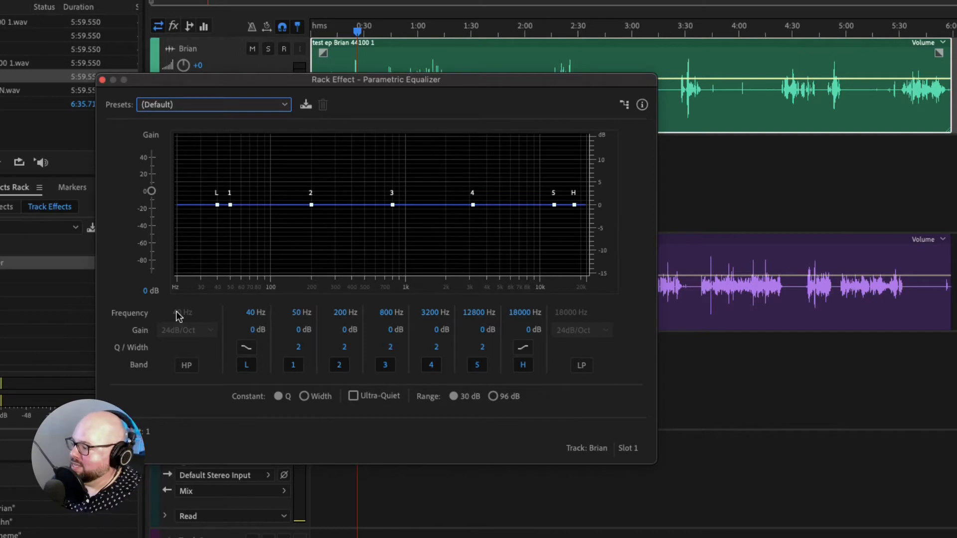
Enable the equalizer's high-pass band, compare its 6 and 48 dB/Oct slopes, and settle on 24 dB/Oct with a 60 Hz cutoff
left_click(187, 369)
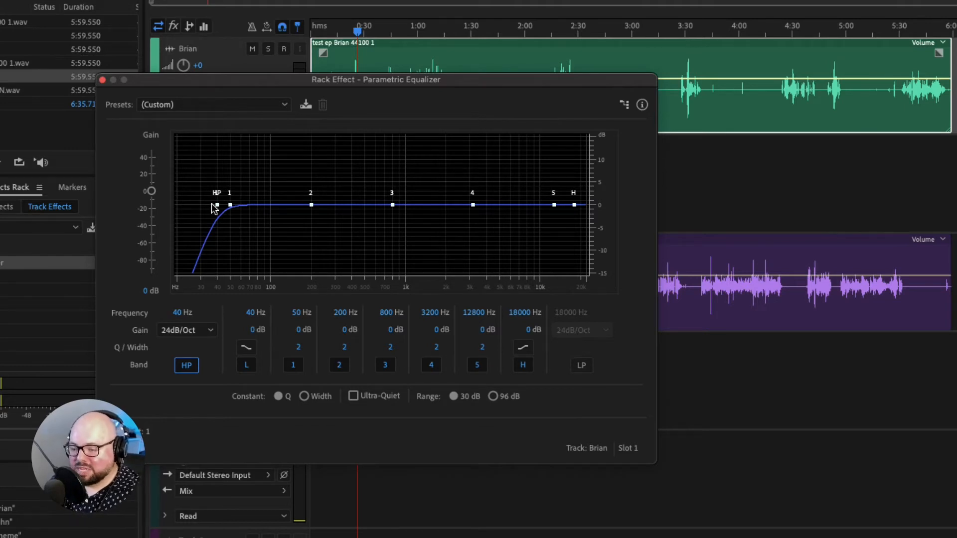
left_click(199, 332)
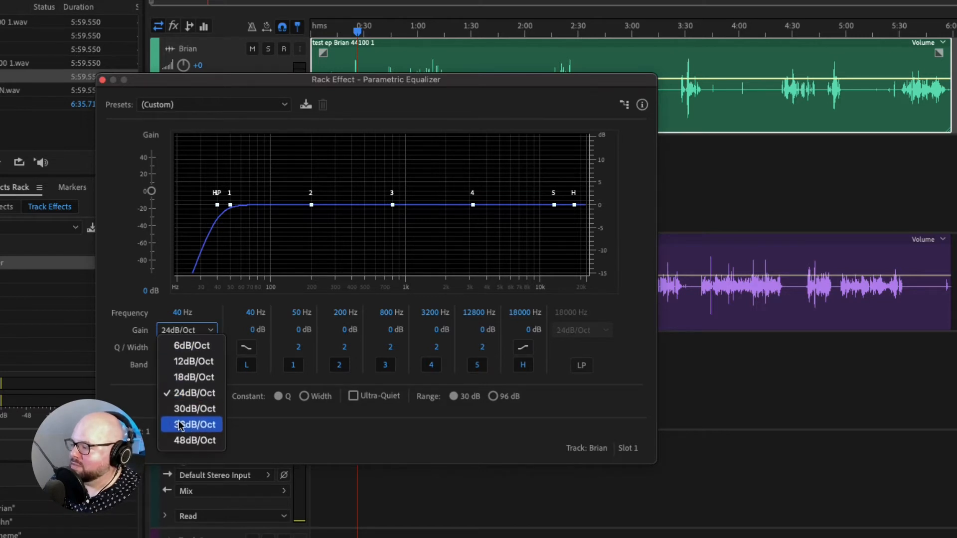
left_click(188, 349)
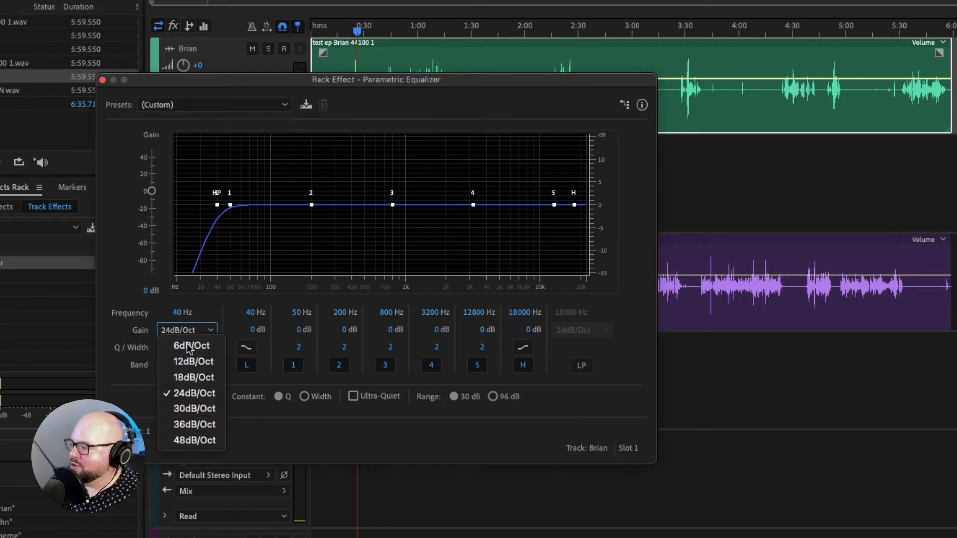
left_click(199, 333)
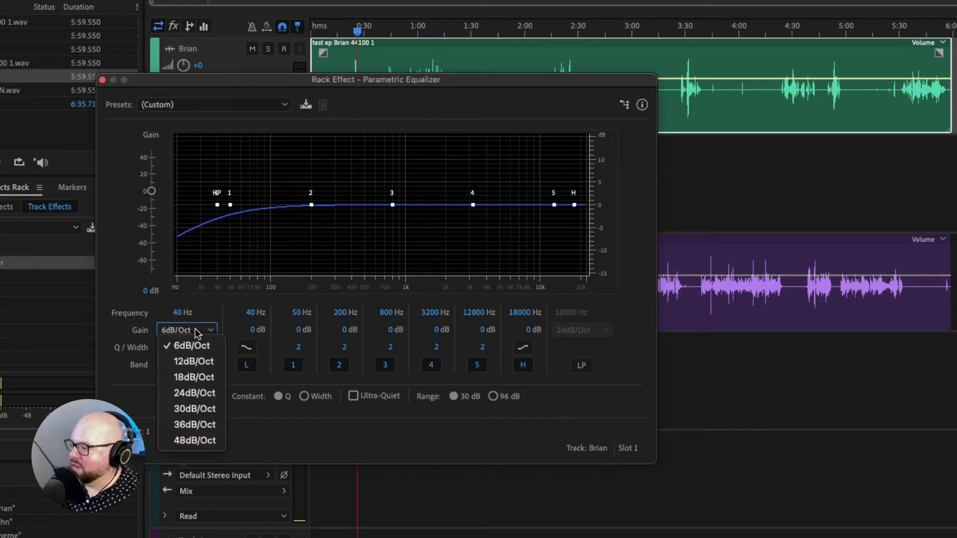
left_click(190, 443)
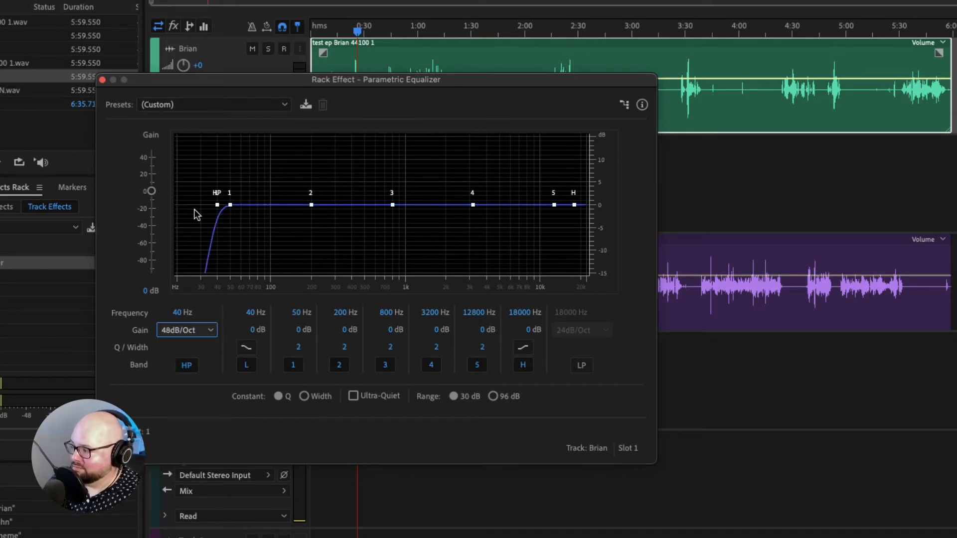
left_click(204, 332)
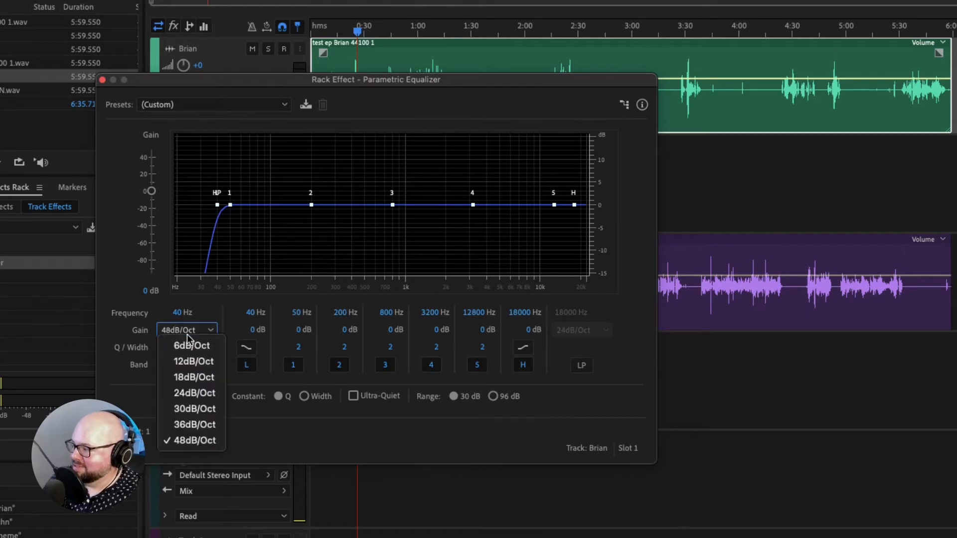
left_click(194, 391)
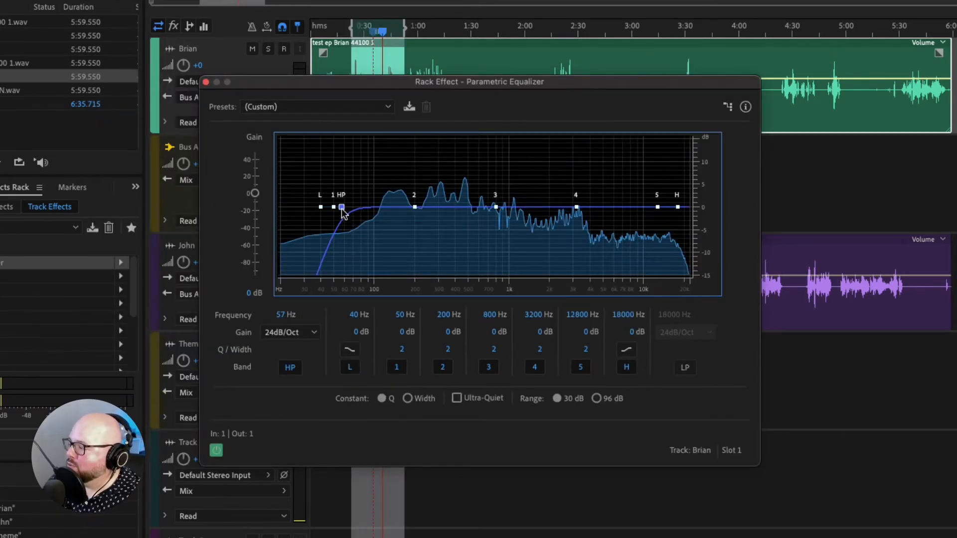
mouse_move(343, 208)
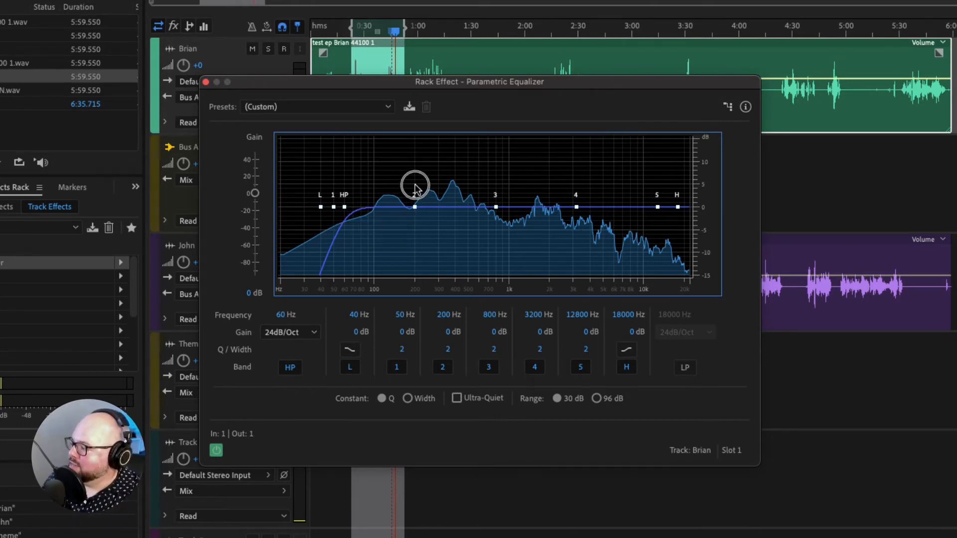
Move band 2 to about 183 Hz, narrow its Q to about 6.6, and set its gain to 6 dB
mouse_move(414, 207)
left_mouse_down()
mouse_move(412, 193)
mouse_move(402, 193)
mouse_move(468, 193)
mouse_move(409, 189)
left_mouse_up()
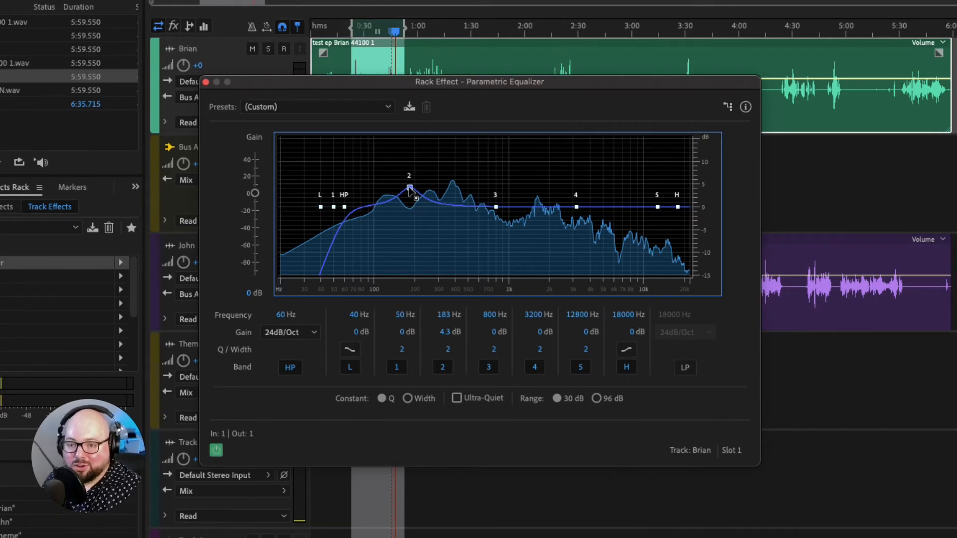
left_click_drag(410, 189, 409, 191)
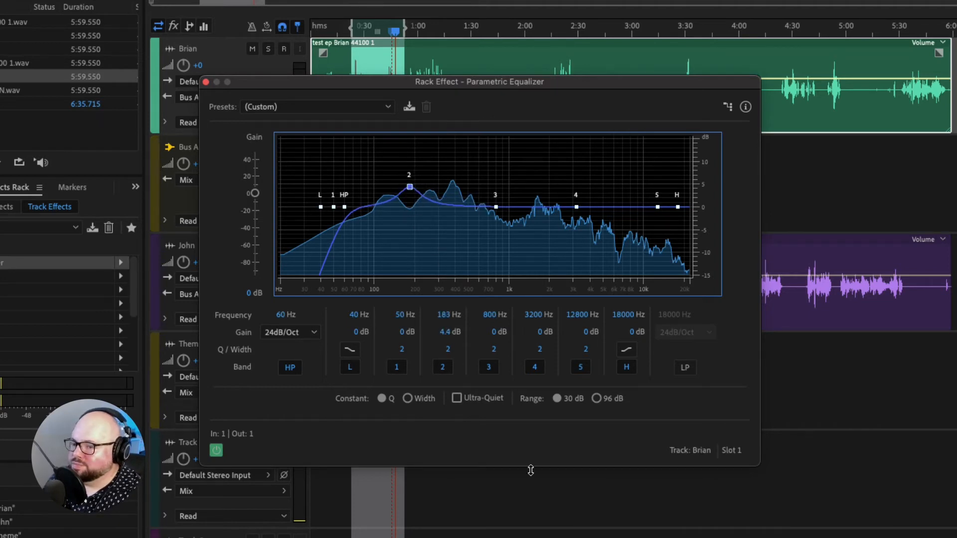
left_click_drag(448, 348, 477, 345)
left_click(434, 332)
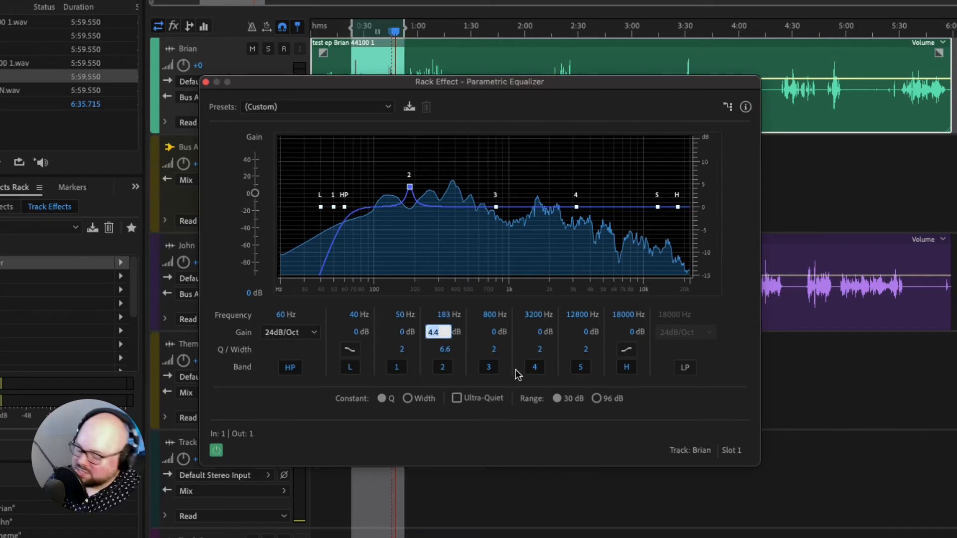
type("6")
key("Return")
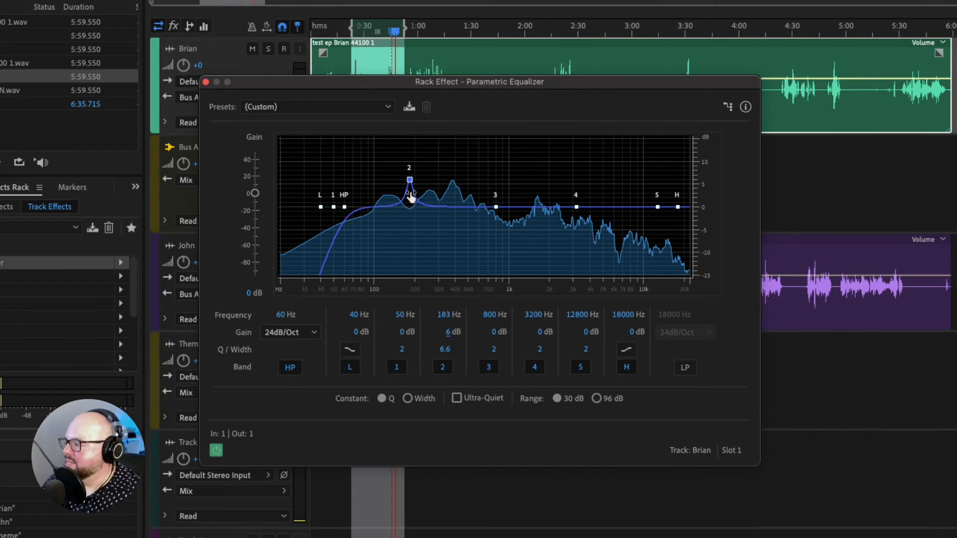
Try raising band 2's gain to about 13.5 dB and return it to 6 dB
mouse_move(411, 183)
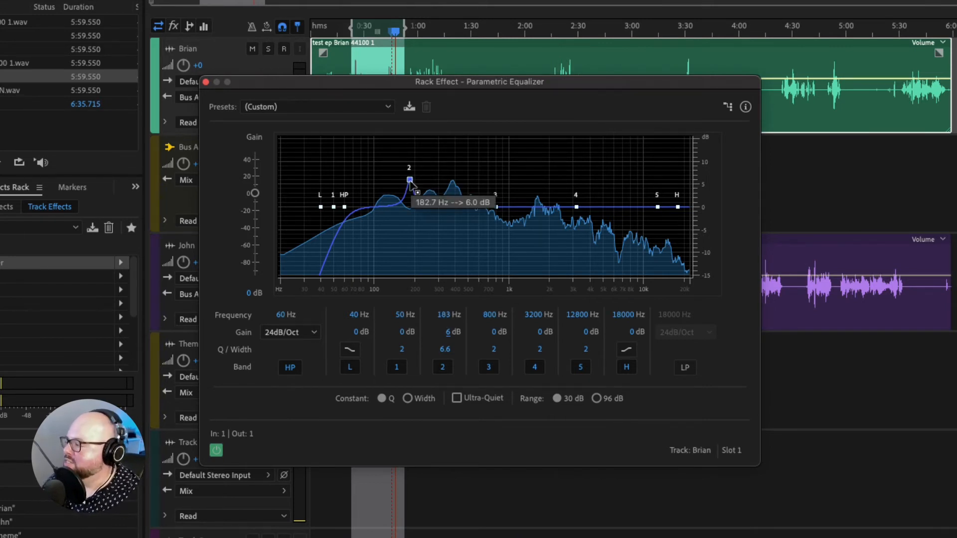
left_click_drag(449, 333, 500, 331)
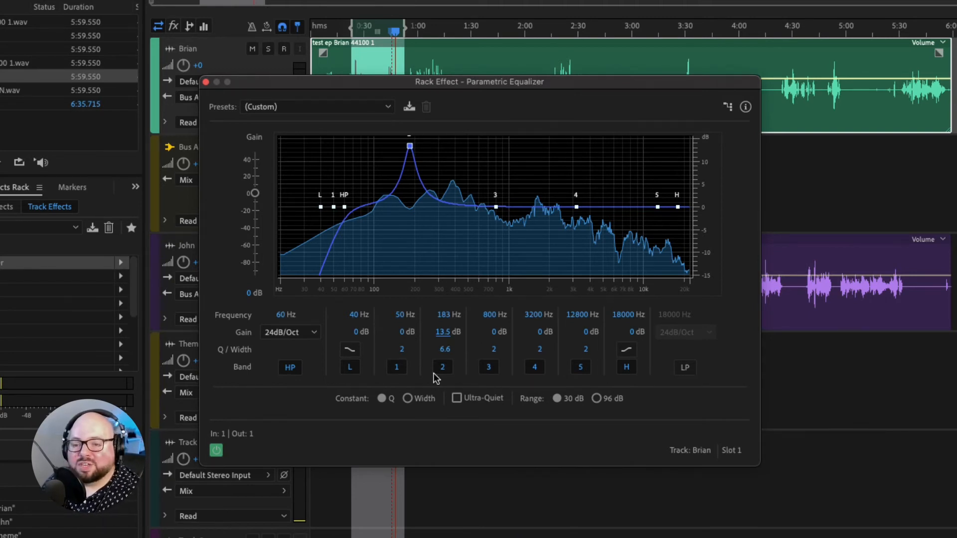
left_click(439, 332)
type("6")
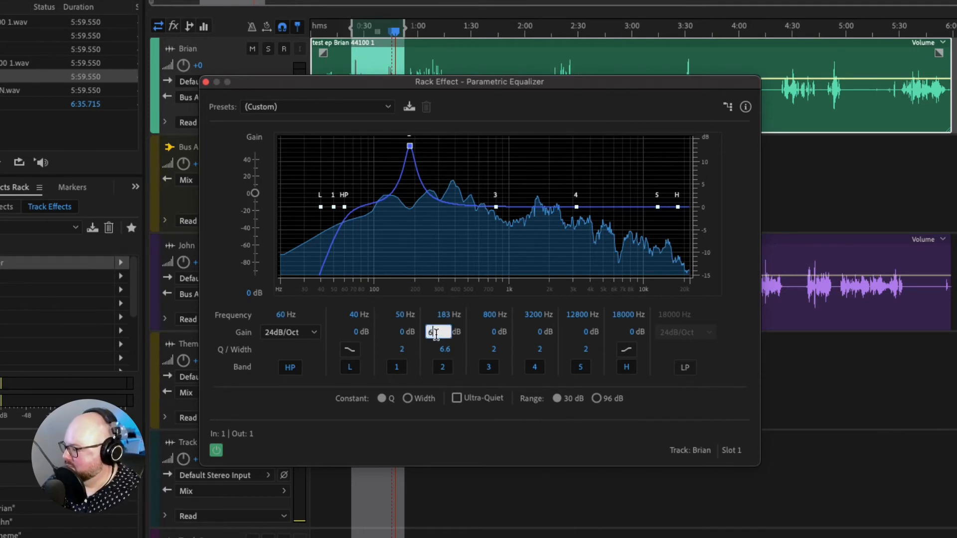
key("Return")
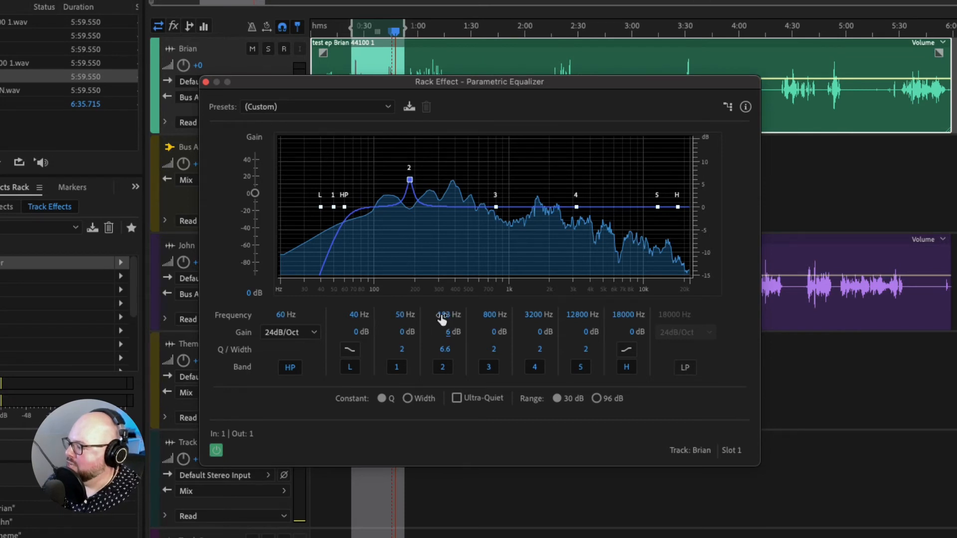
Sweep band 2 up to about 528 Hz, widen its Q to about 3.3, and set its gain to -4 dB
mouse_move(443, 317)
left_mouse_down()
mouse_move(475, 316)
mouse_move(423, 316)
mouse_move(439, 317)
left_mouse_up()
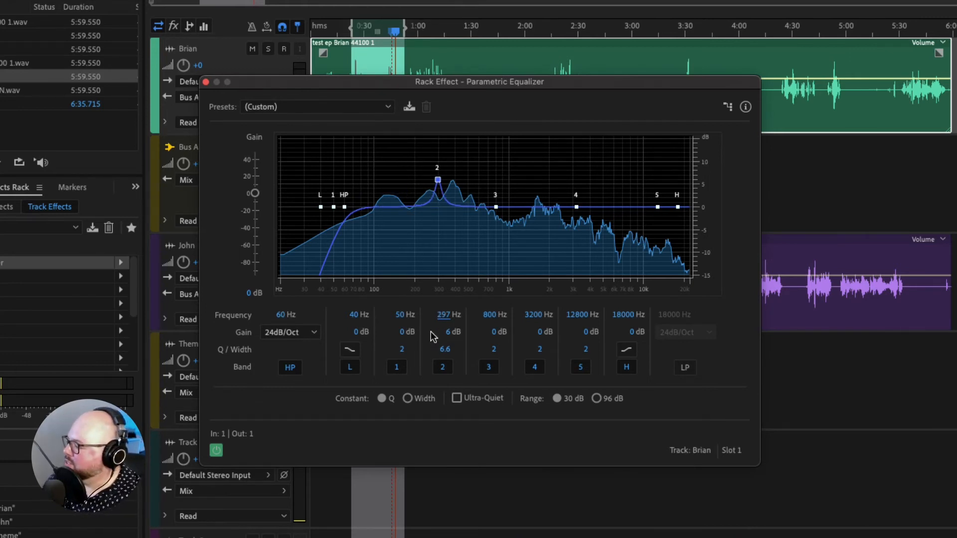
left_click_drag(445, 315, 455, 320)
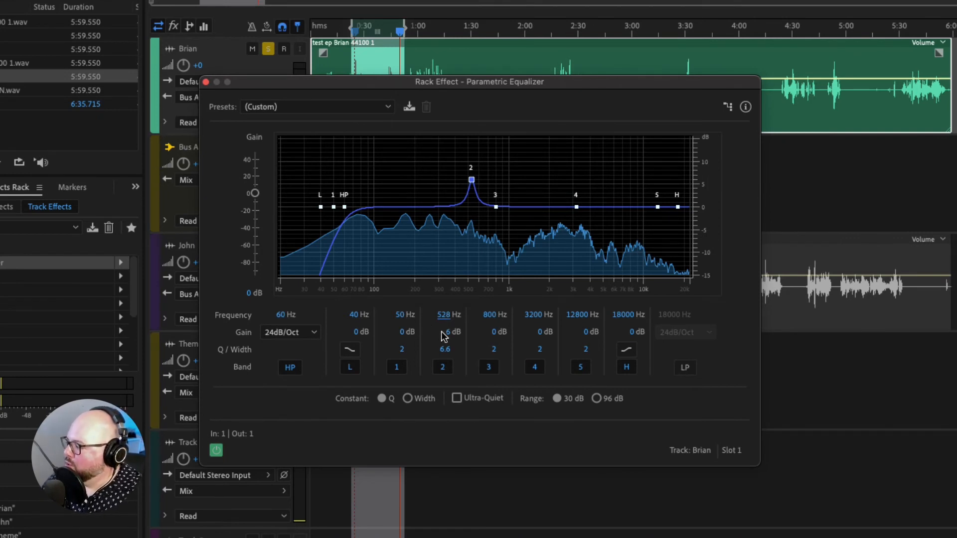
left_click_drag(445, 350, 427, 351)
left_click(447, 332)
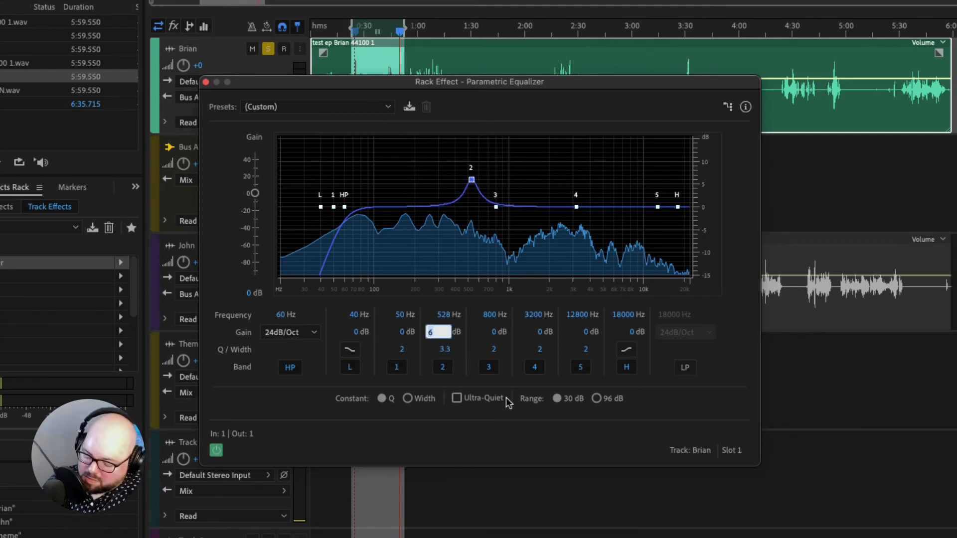
type("-4")
key("Return")
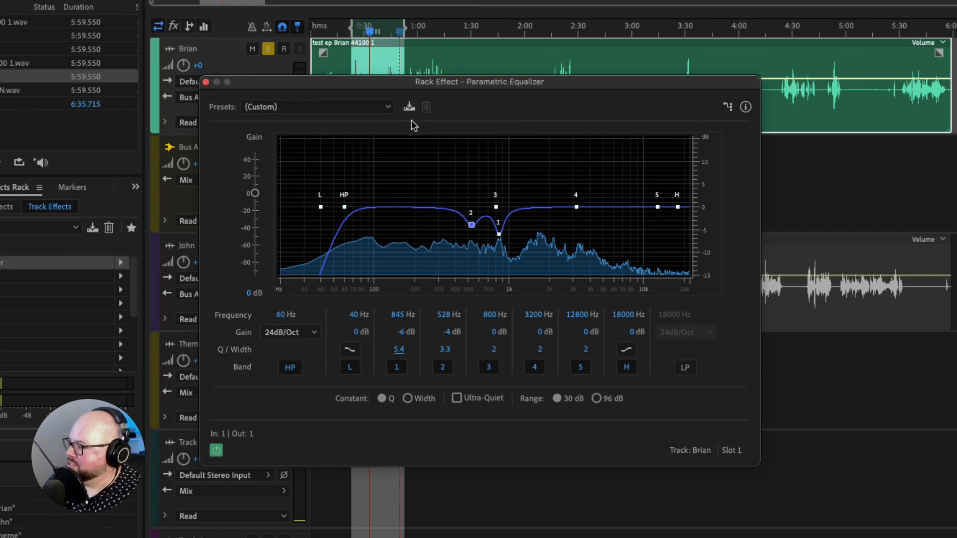
Save the current equalizer settings as an effect preset named with the speaker's first name
left_click(408, 107)
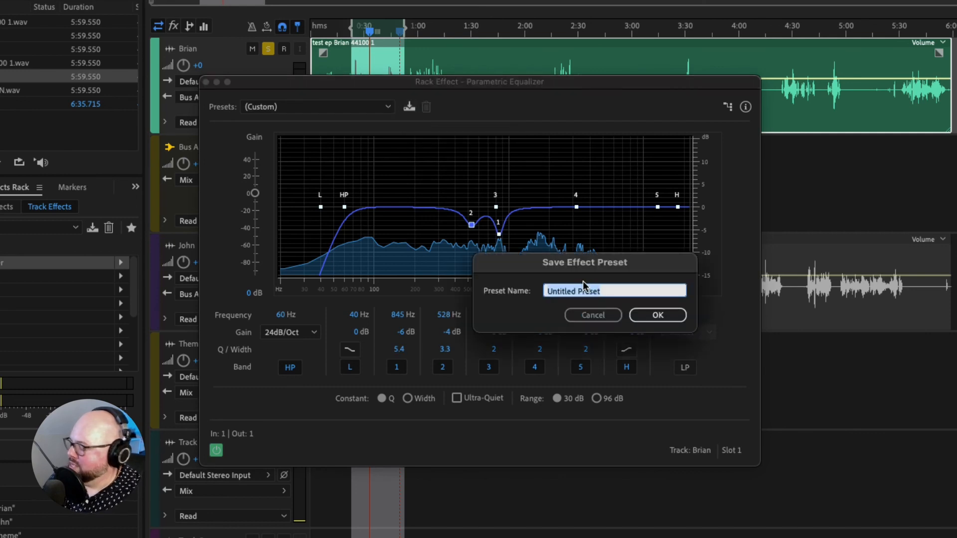
type("brian")
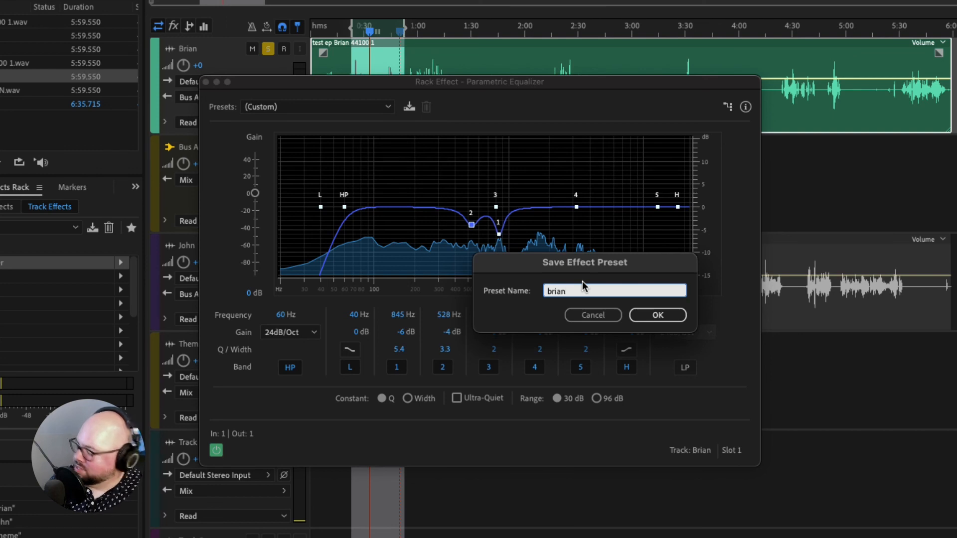